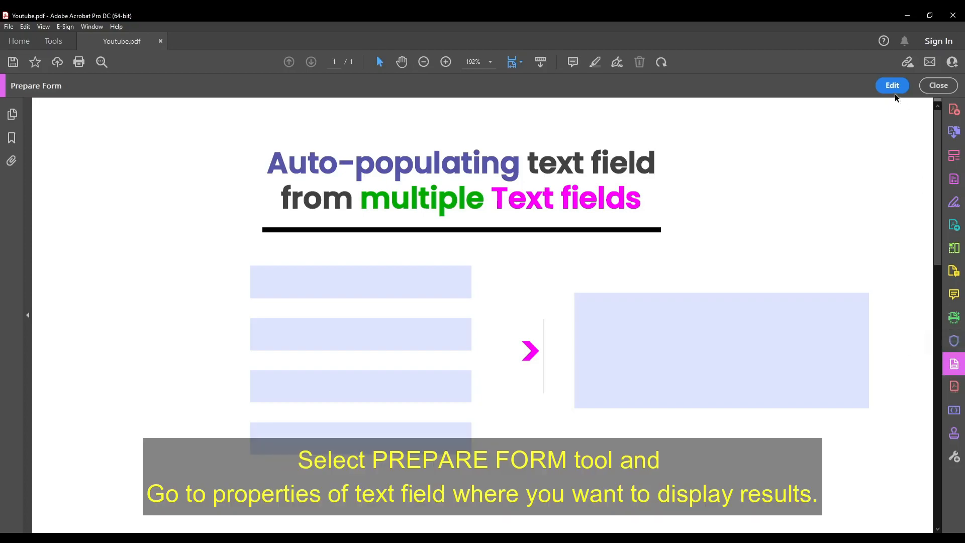
Switch the form to editing and open the custom calculation script editor in the Result field's properties.
click(893, 90)
click(383, 297)
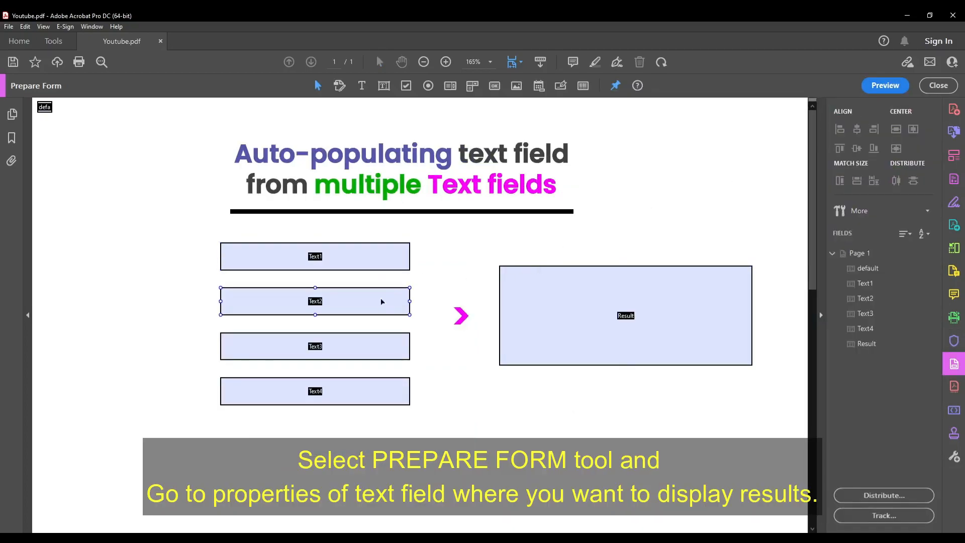
right_click(597, 309)
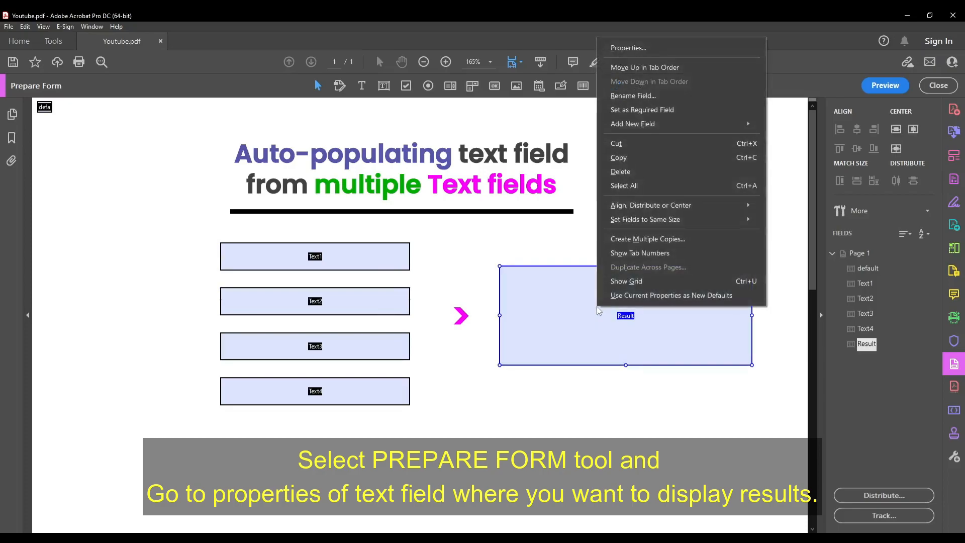
click(628, 47)
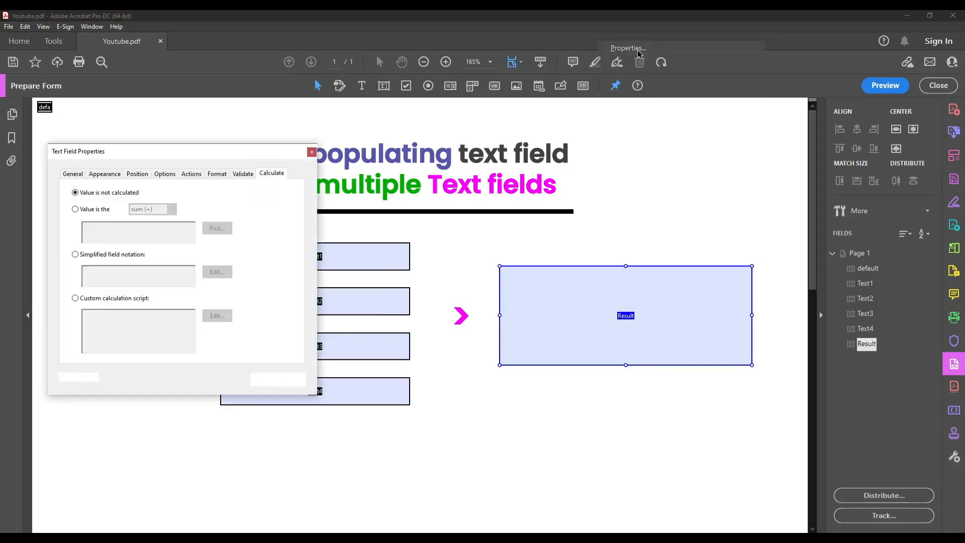
drag(234, 155, 221, 67)
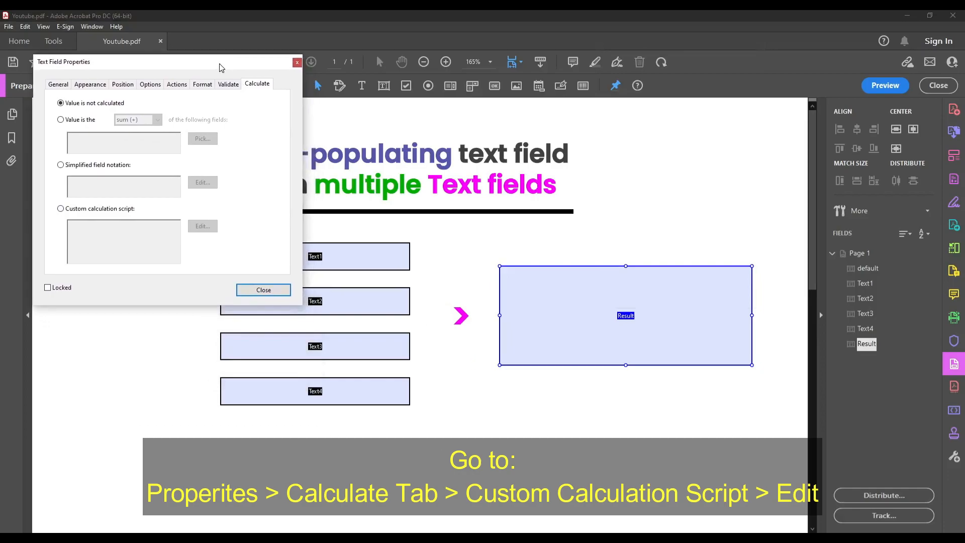
click(84, 210)
click(197, 227)
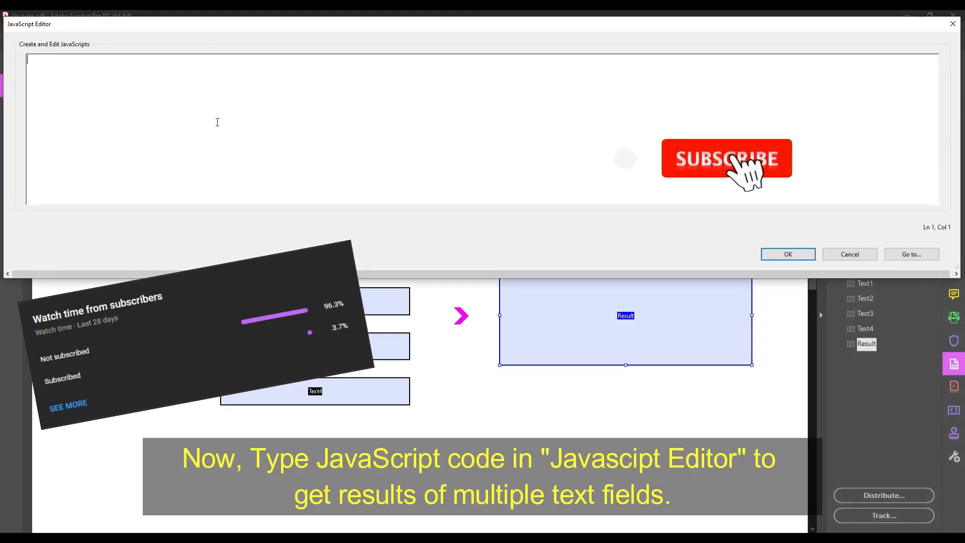
Write the script start: event.value = this.getField("Text1").valueAsString + " " +.
click(217, 122)
text(event.value = this.)
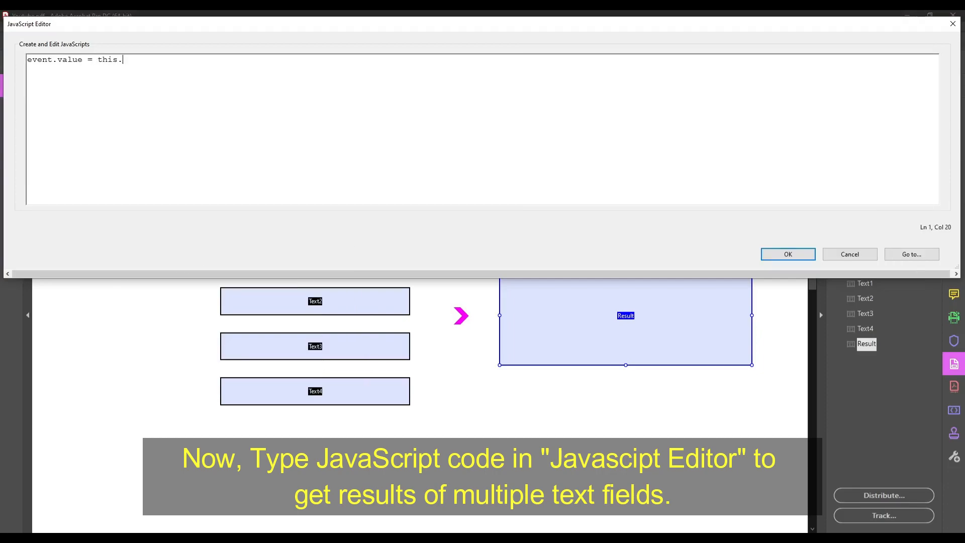
text(getField)
text(va;)
text(ue)
text(AsString + " " +)
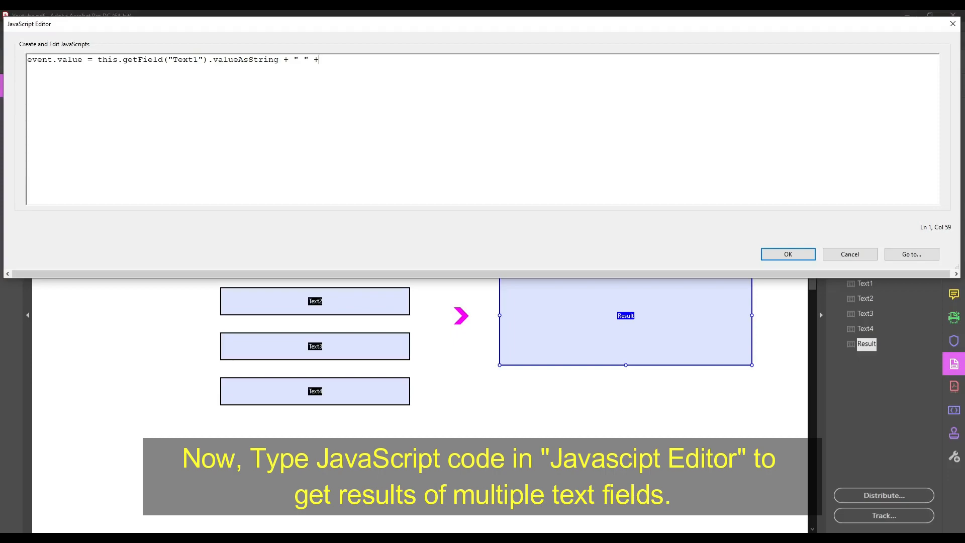
Append a copy of the this.getField("Text1").valueAsString + " " + expression and change the copy's field name to Text2.
drag(99, 63, 320, 68)
key(ctrl+c)
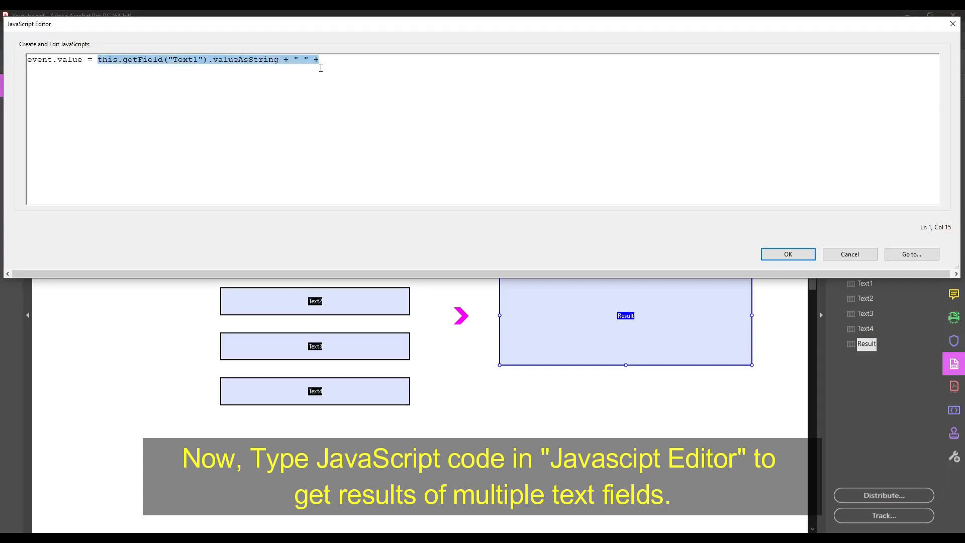
click(327, 67)
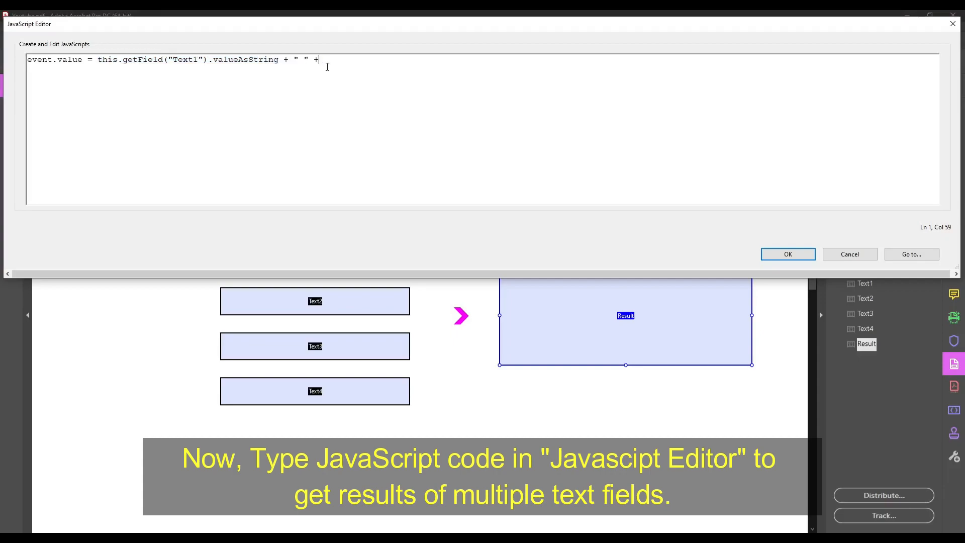
key(ctrl+v)
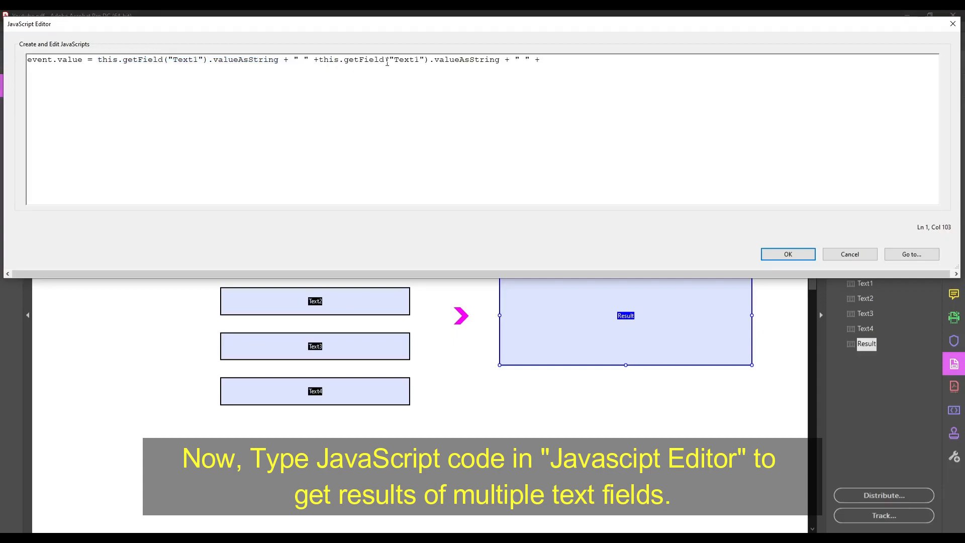
drag(419, 59, 415, 59)
text(2)
Append two more copies of the getField expression to the script, referring to Text3 and Text4.
key(End)
key(ctrl+v)
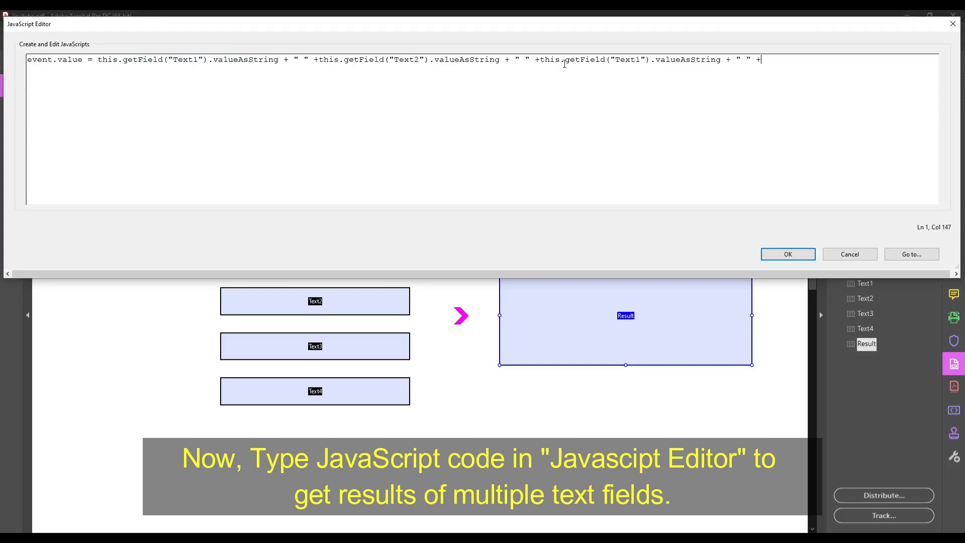
drag(641, 61, 636, 61)
text(3)
key(ctrl+v)
drag(132, 69, 127, 69)
text(4)
click(173, 71)
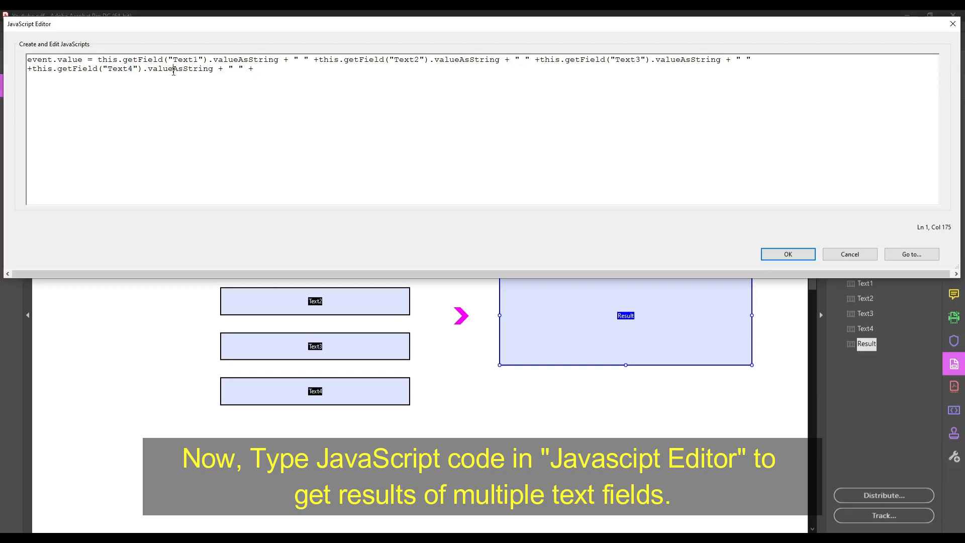
Replace the trailing + " " + behind the Text4 expression with a semicolon, apply the script and close the field properties.
drag(198, 31, 250, 357)
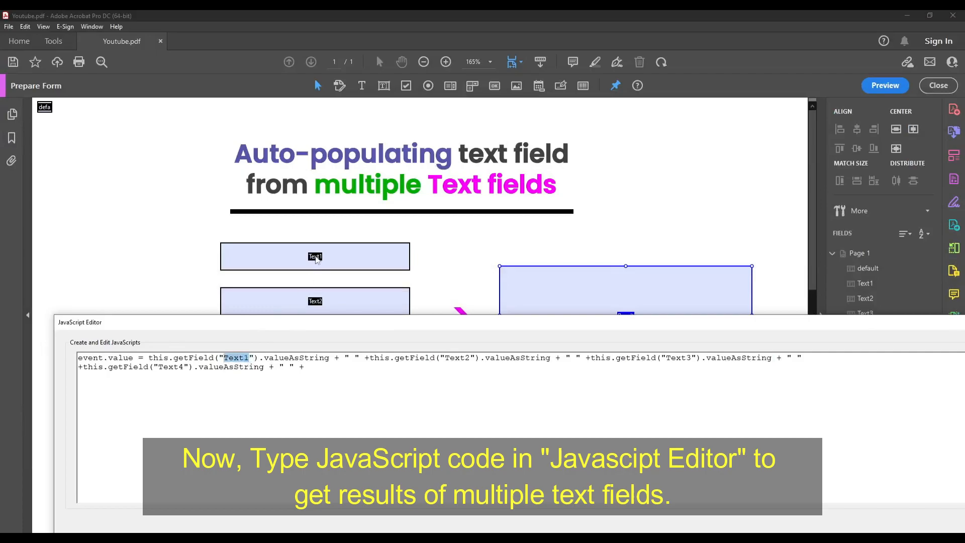
drag(445, 358, 470, 358)
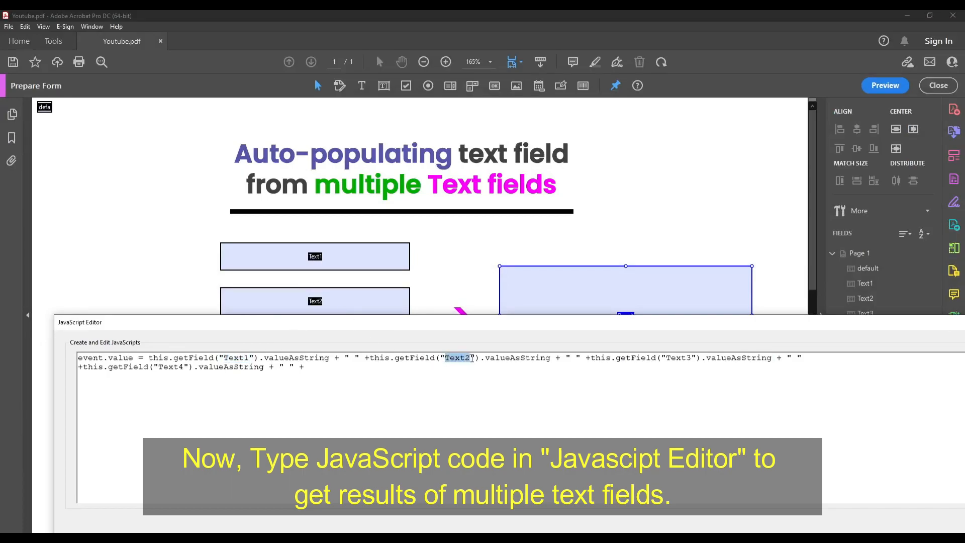
drag(491, 325, 435, 111)
click(593, 133)
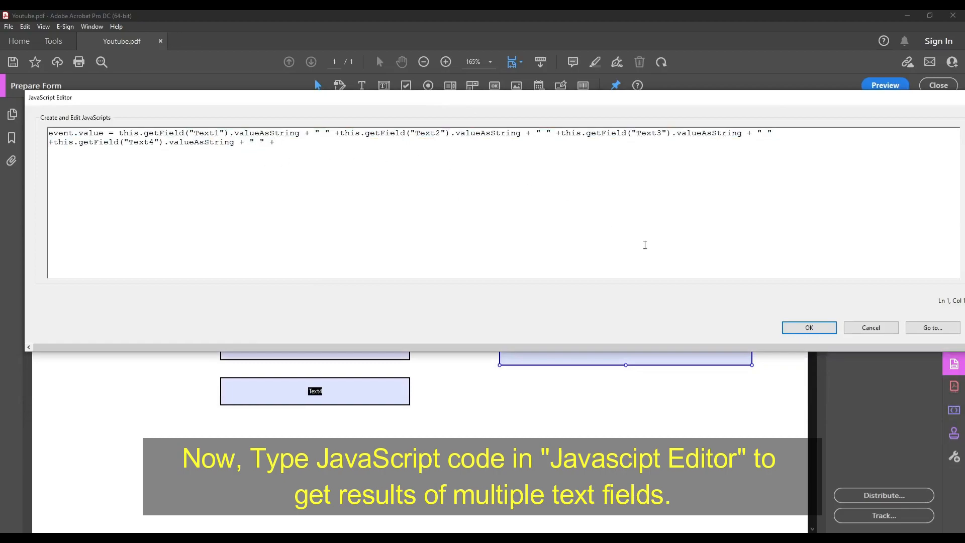
click(795, 328)
drag(291, 145, 234, 150)
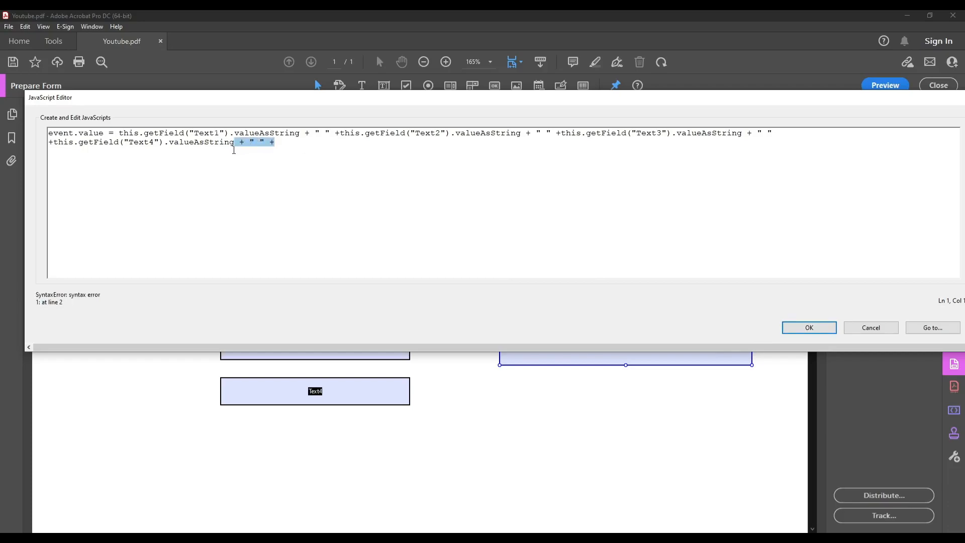
text(;)
click(795, 328)
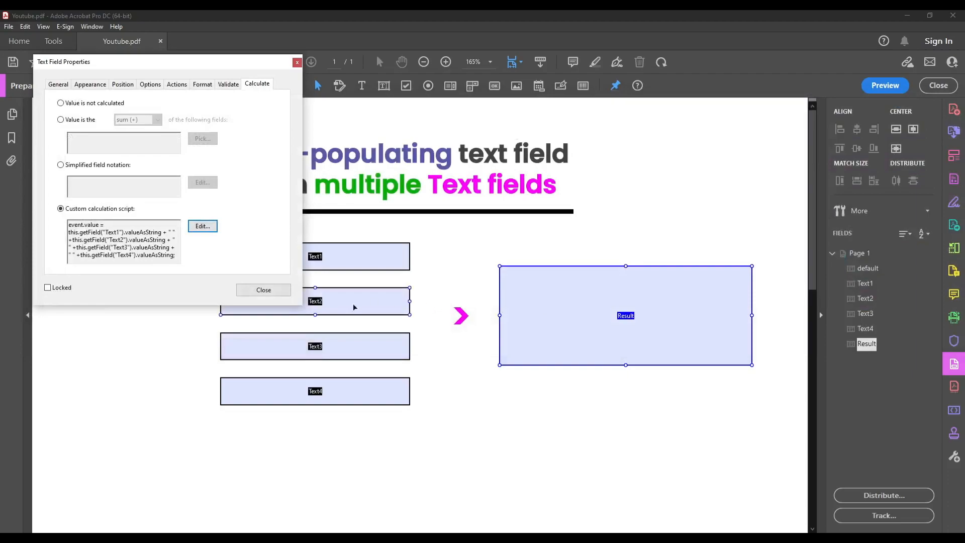
click(262, 290)
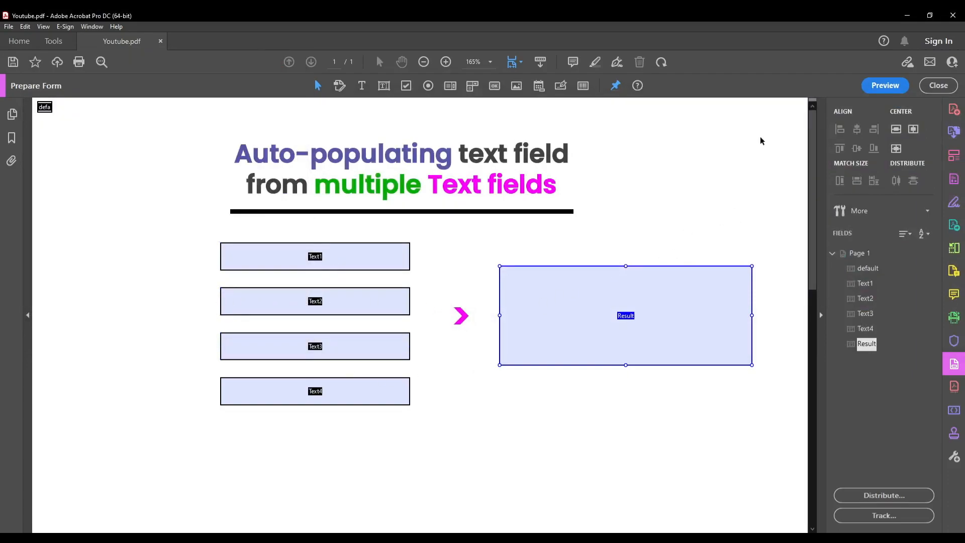
Preview the form and fill the first text field with "Hello" and the second with "World".
click(885, 85)
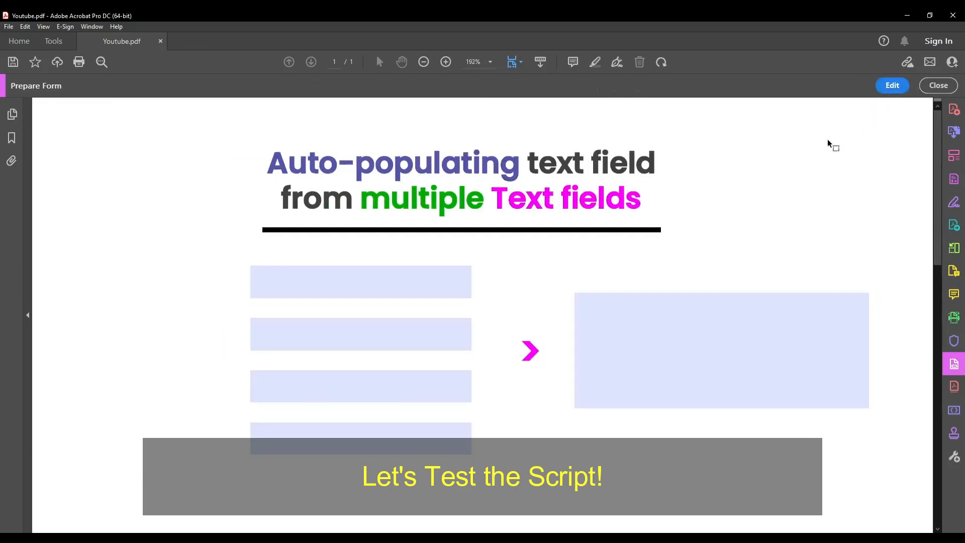
click(435, 278)
text(Hello)
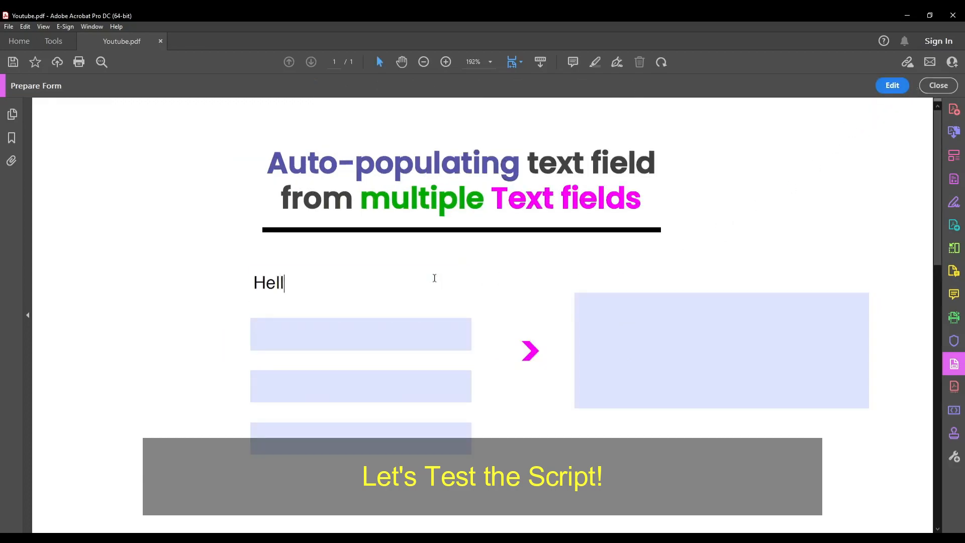
key(Tab)
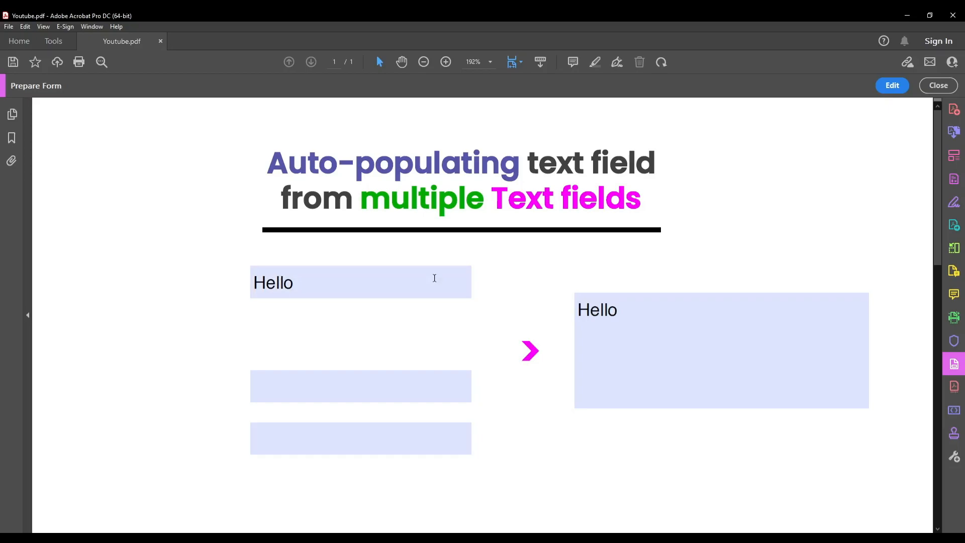
text(World)
key(Tab)
click(590, 310)
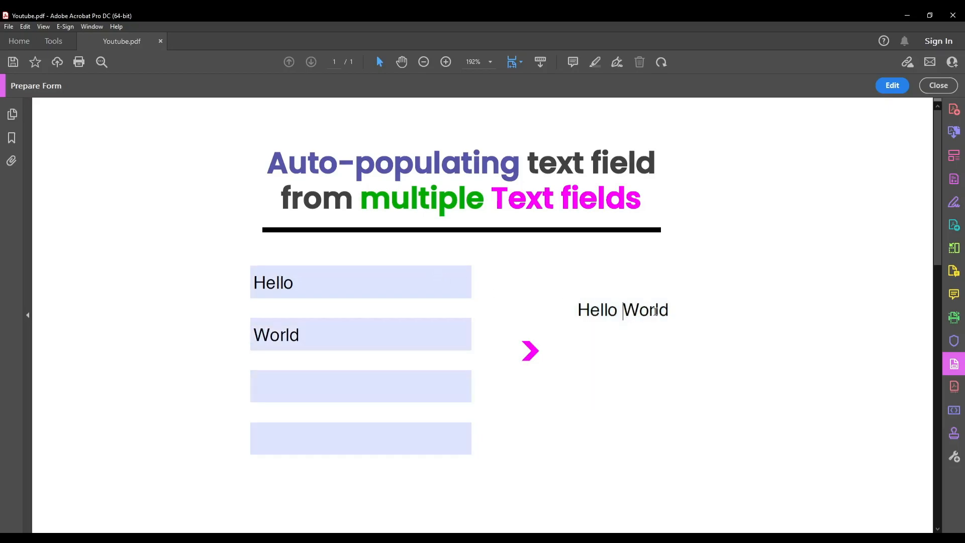
Fill the third text field with "Adobe" and the fourth with "Acrobat".
click(368, 383)
text(Adobe)
key(Tab)
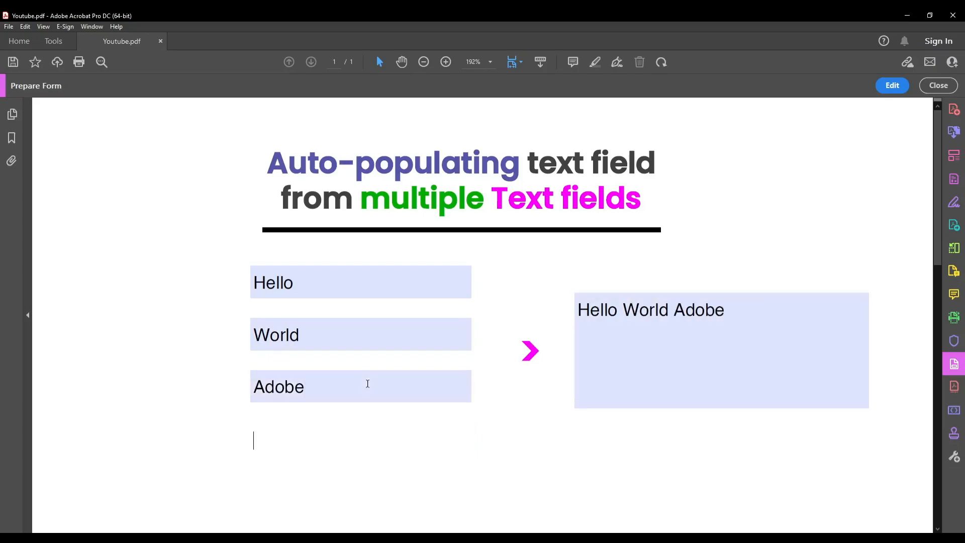
text(Acrobat)
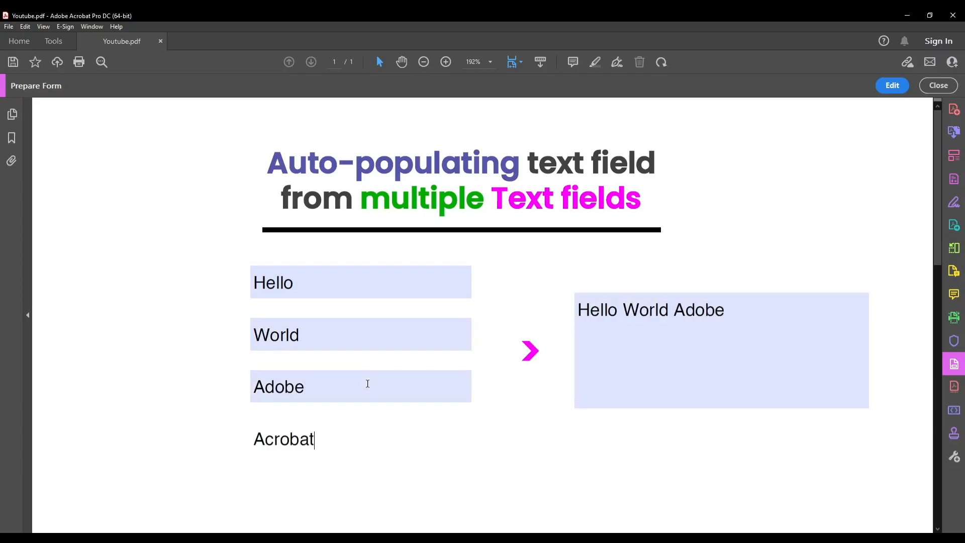
click(616, 390)
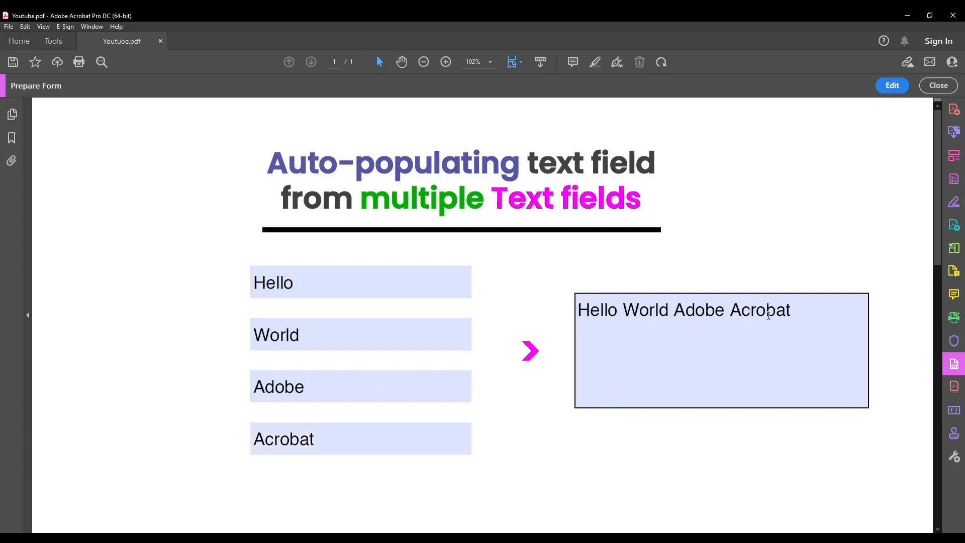
Change the first text field's content to "HelloHelloHello".
click(390, 376)
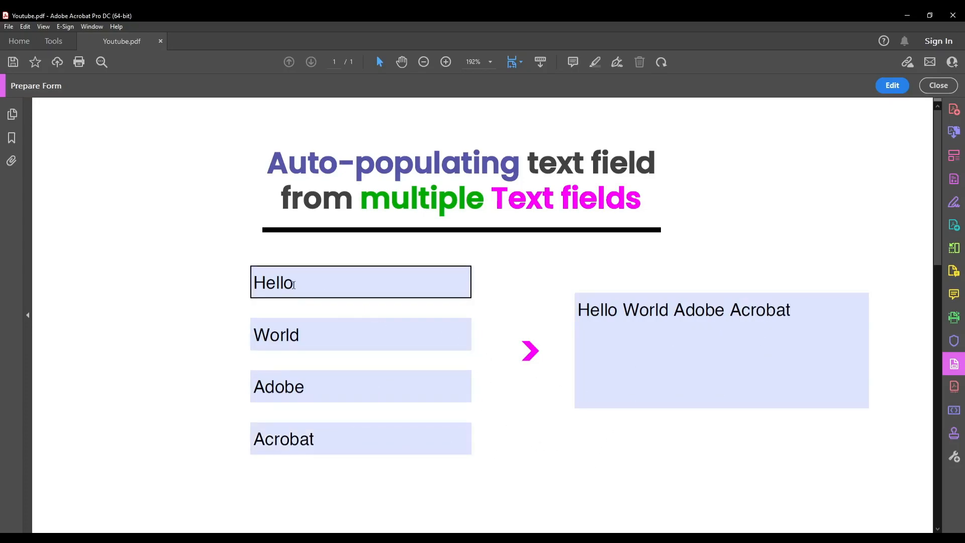
double_click(285, 284)
key(ctrl+c)
click(320, 283)
key(ctrl+v)
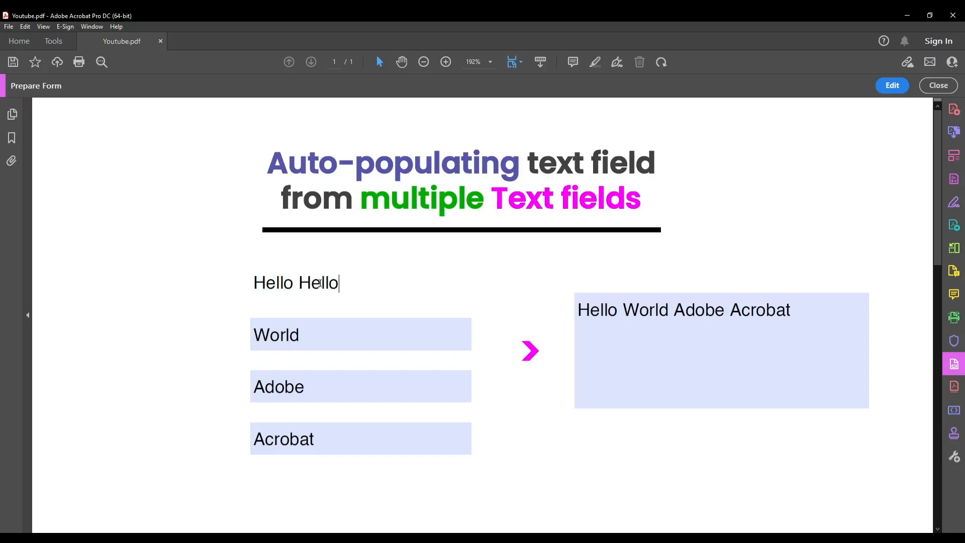
double_click(318, 283)
key(End)
key(ctrl+v)
key(ctrl+a)
key(ctrl+v)
key(ctrl+v)
key(ctrl+v)
click(330, 327)
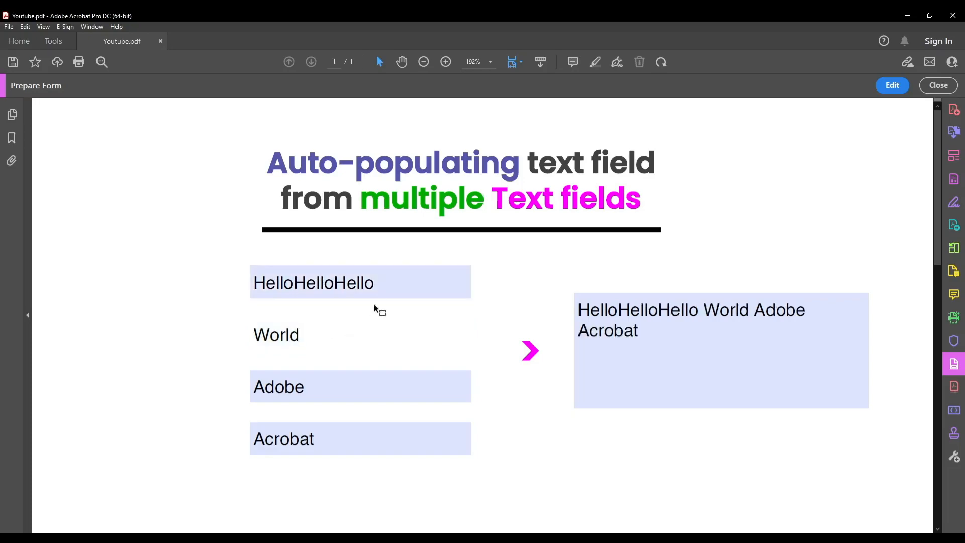
Change the second text field to "World World" and the third to "Adobe Adobe".
double_click(385, 285)
click(357, 338)
double_click(286, 337)
click(336, 337)
key(ctrl+v)
click(347, 382)
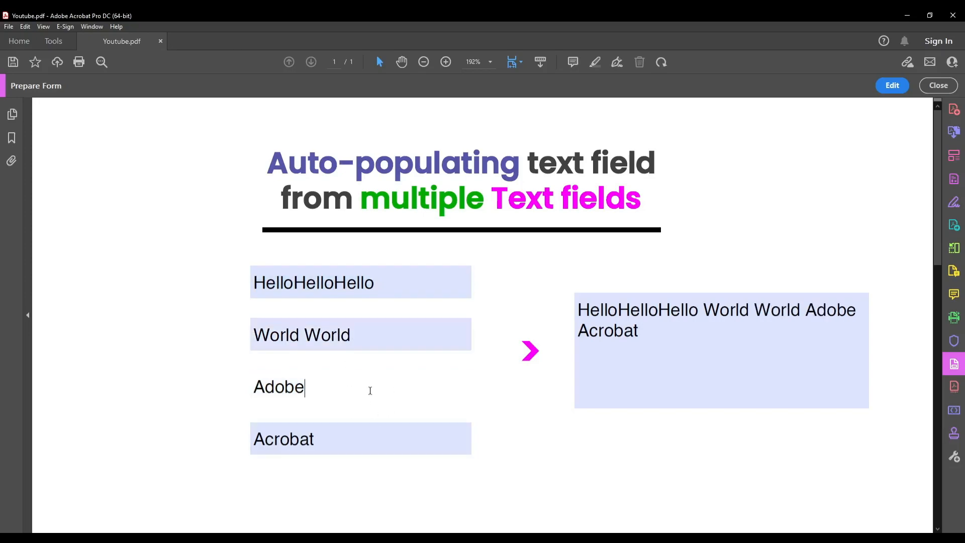
double_click(347, 391)
click(355, 390)
key(ctrl+v)
Extend the fourth text field to seven repetitions of "Acrobat" to test long input.
click(353, 438)
double_click(302, 440)
click(343, 440)
key(ctrl+v)
key(ctrl+v)
key(ctrl+v)
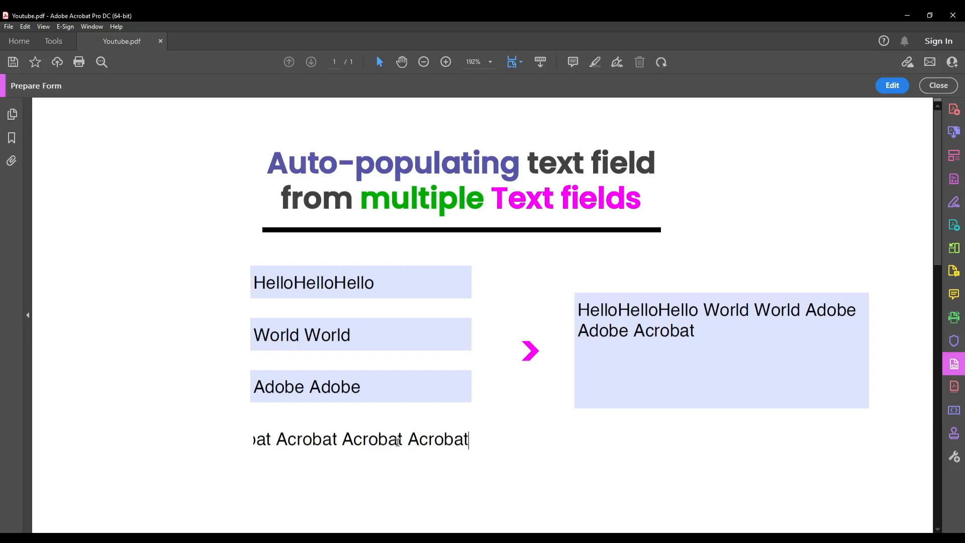
click(502, 442)
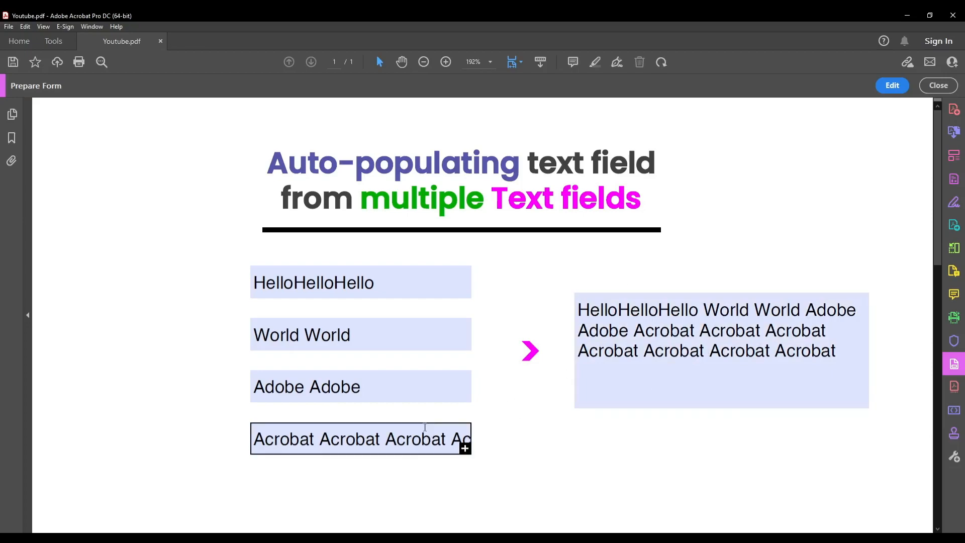
Replace the fourth text field's content with "Subcribe to our Channel" and highlight that phrase in the result field.
triple_click(372, 436)
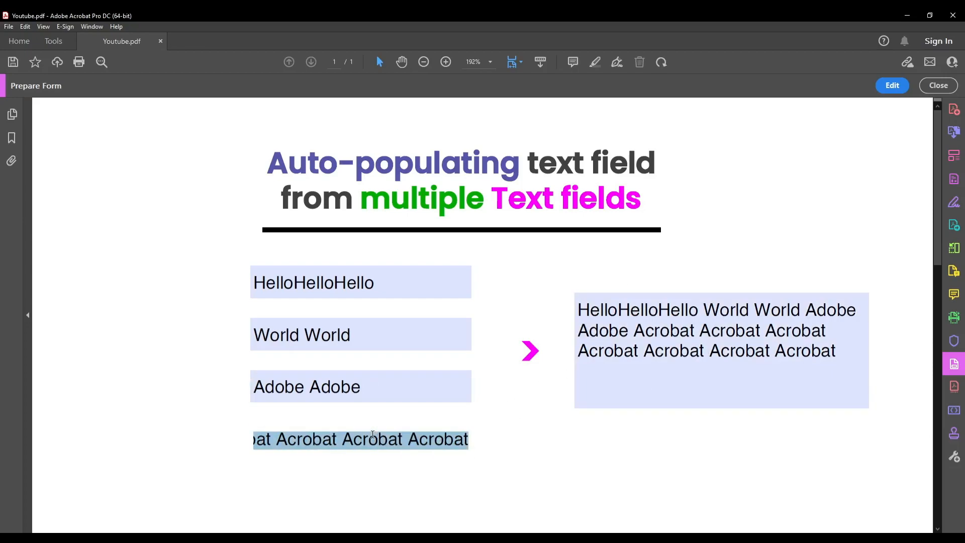
text(Sub)
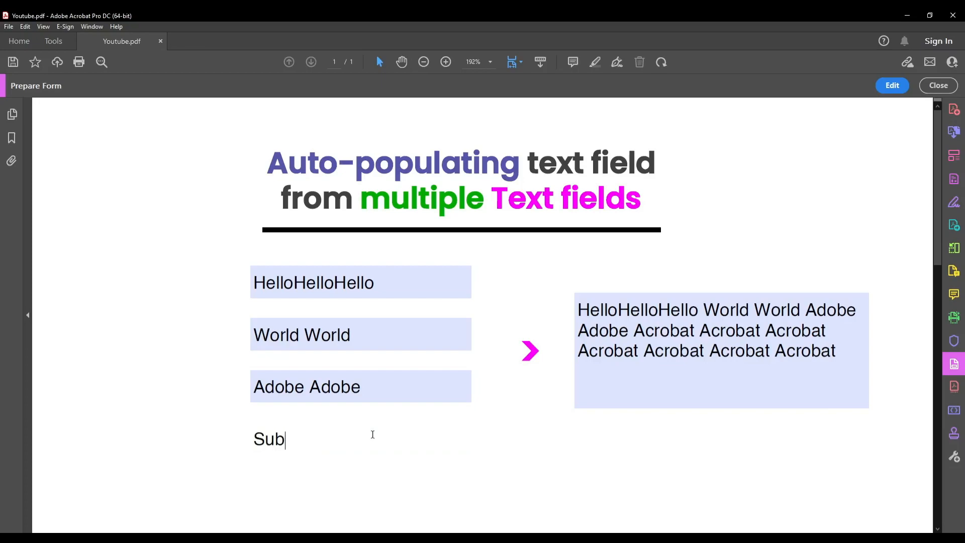
text(cribe to our)
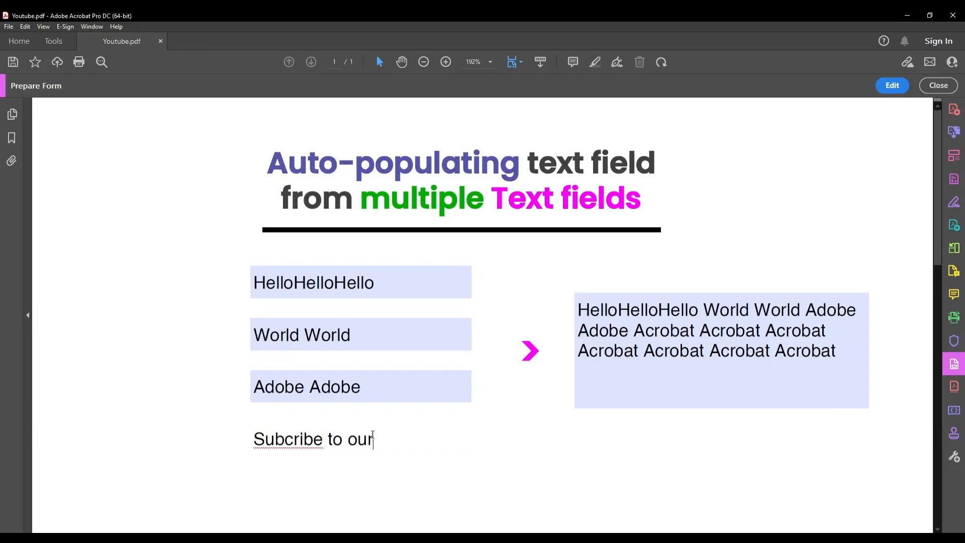
text( Channel)
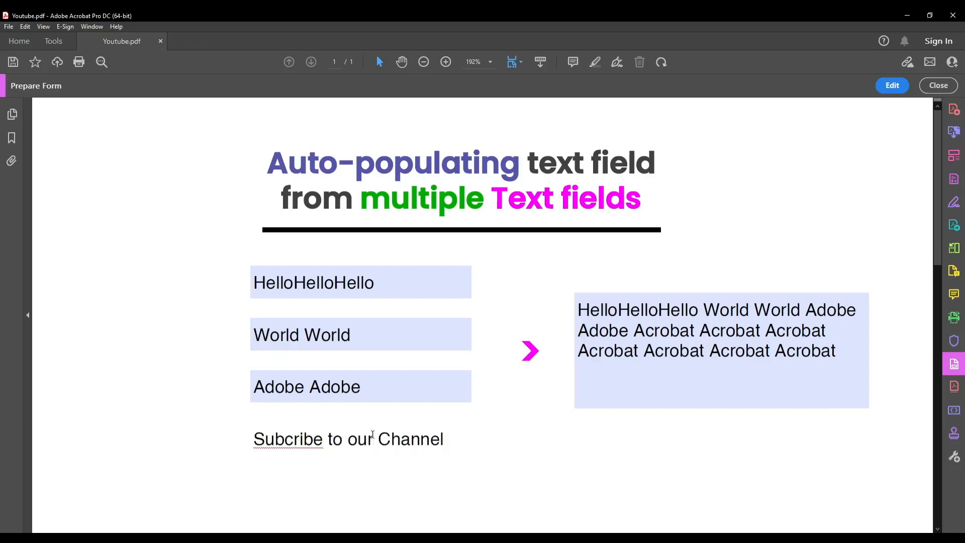
click(502, 473)
drag(634, 330, 830, 330)
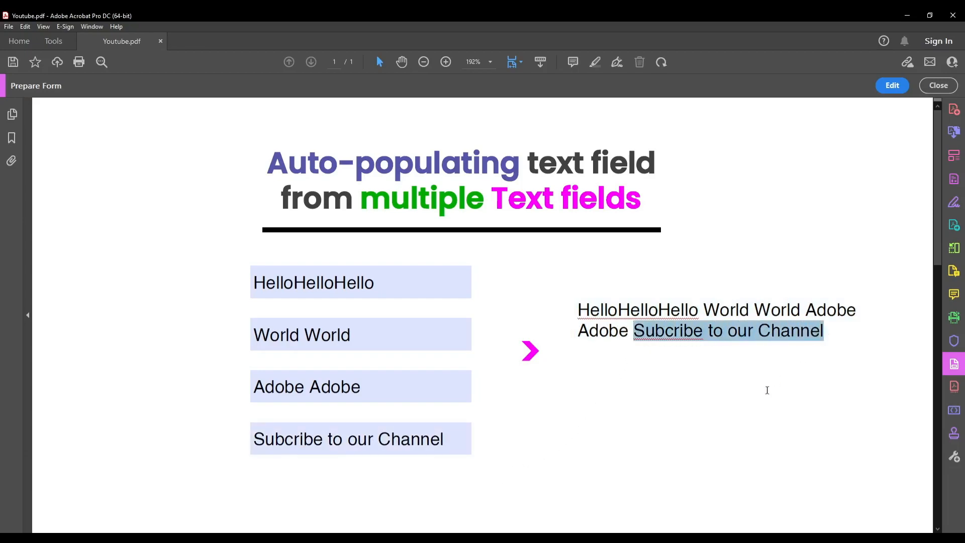
Correct the misspelled first word in the fourth text field to "Subscribe" and commit the entry.
click(292, 441)
text(s)
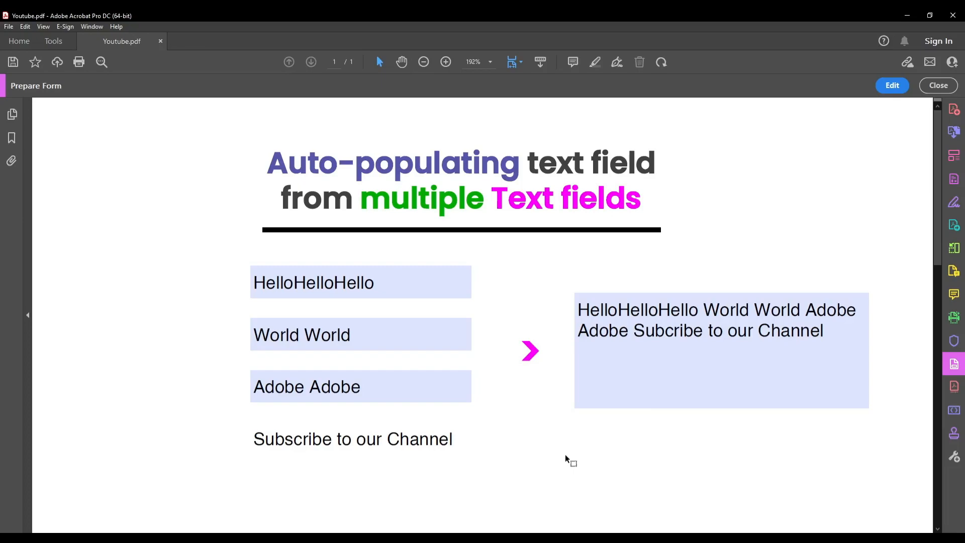
click(452, 390)
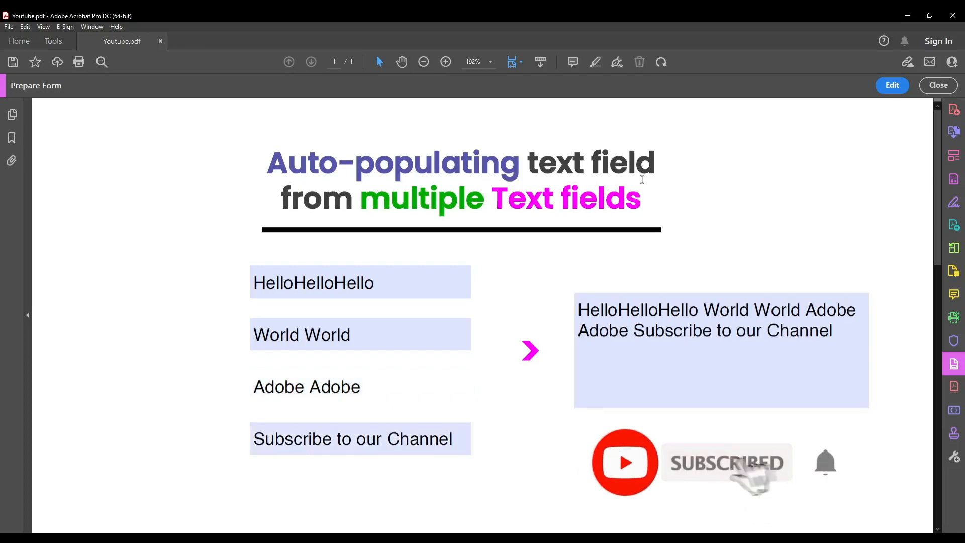
click(769, 467)
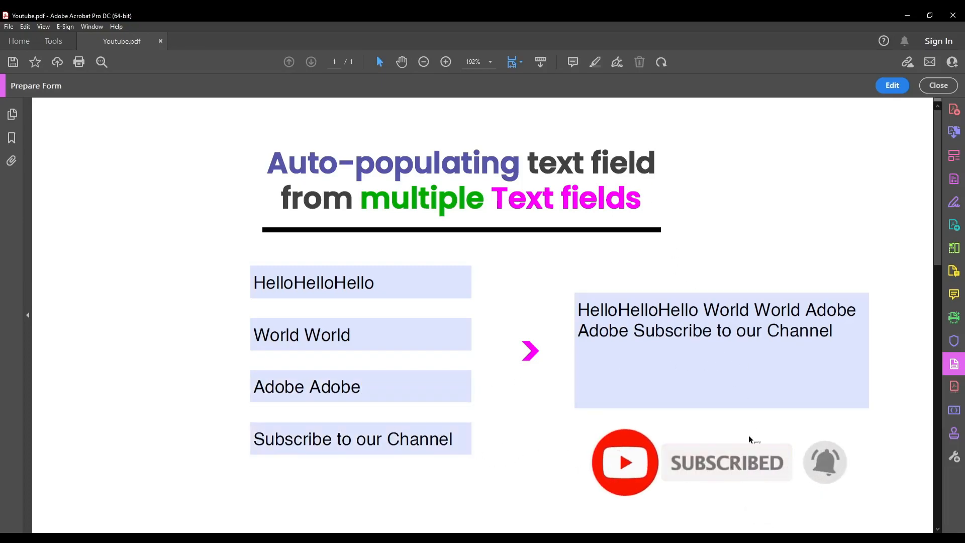